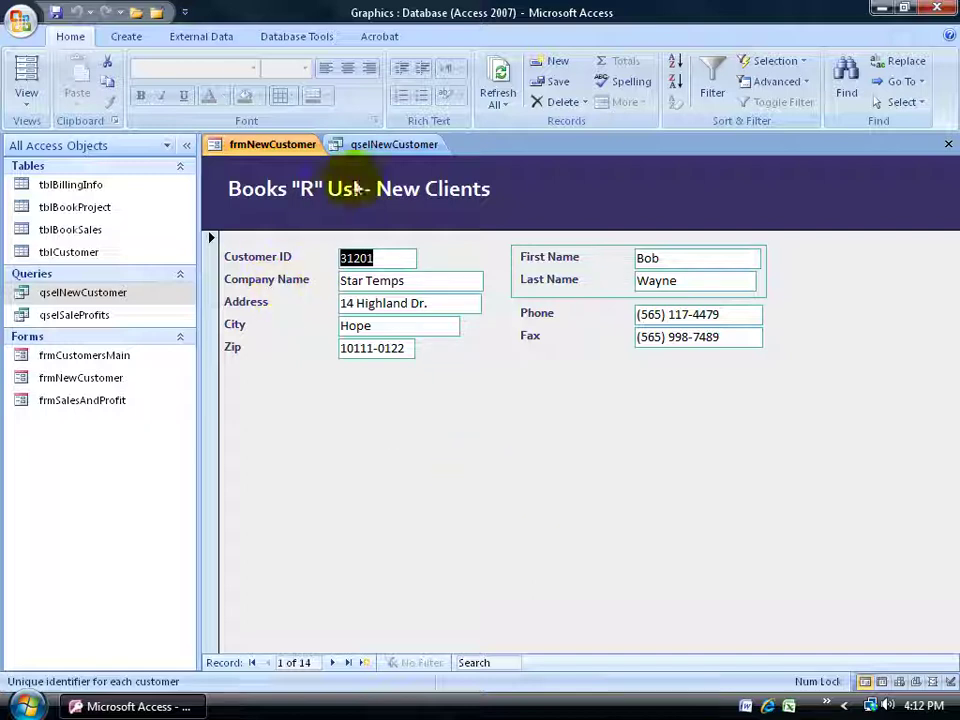
Review the qselNewCustomer query design and the Payment values in tblBillingInfo, and close both objects
click(390, 147)
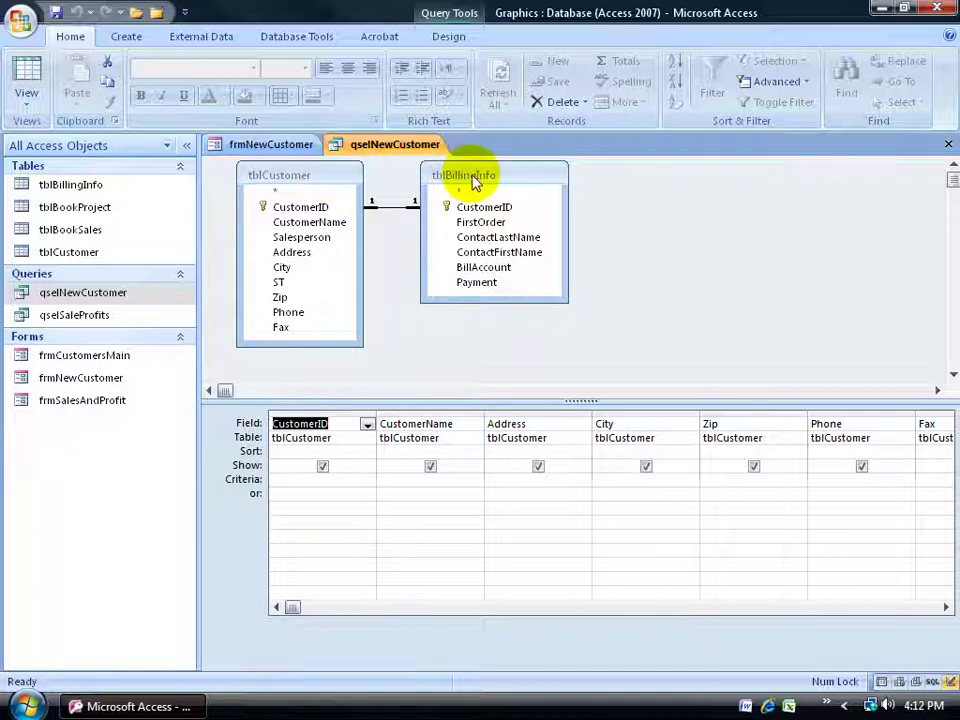
double_click(82, 186)
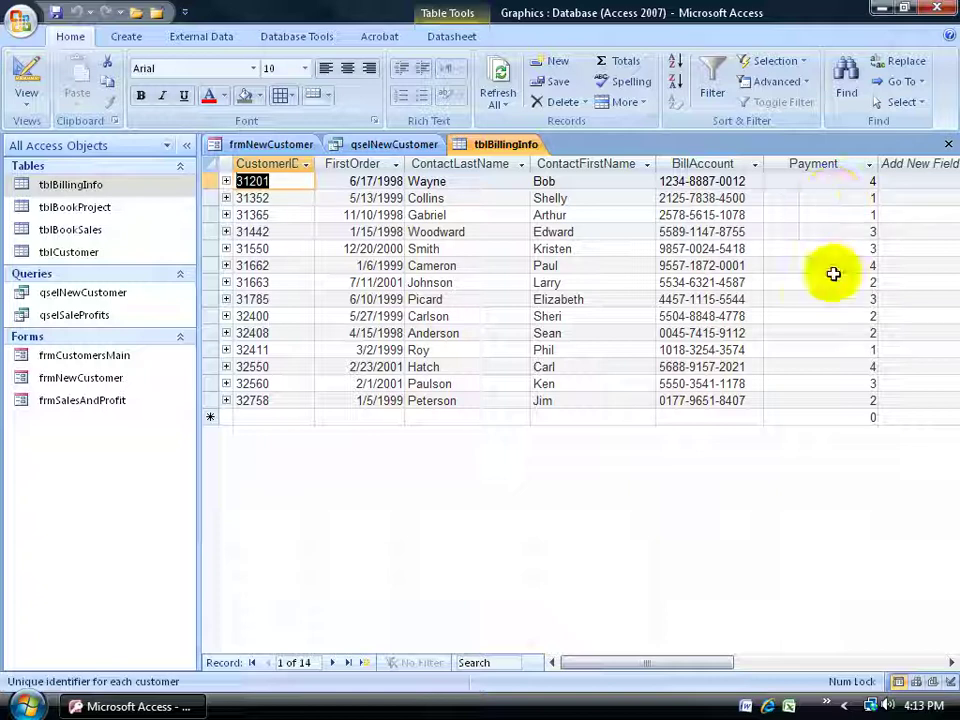
right_click(519, 145)
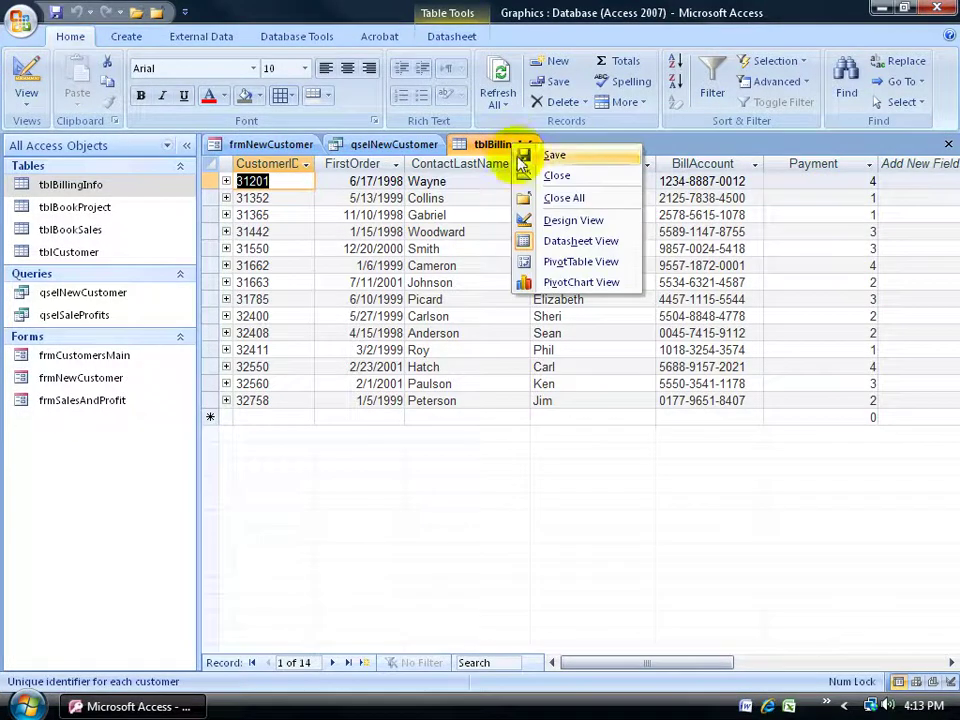
click(527, 176)
right_click(403, 144)
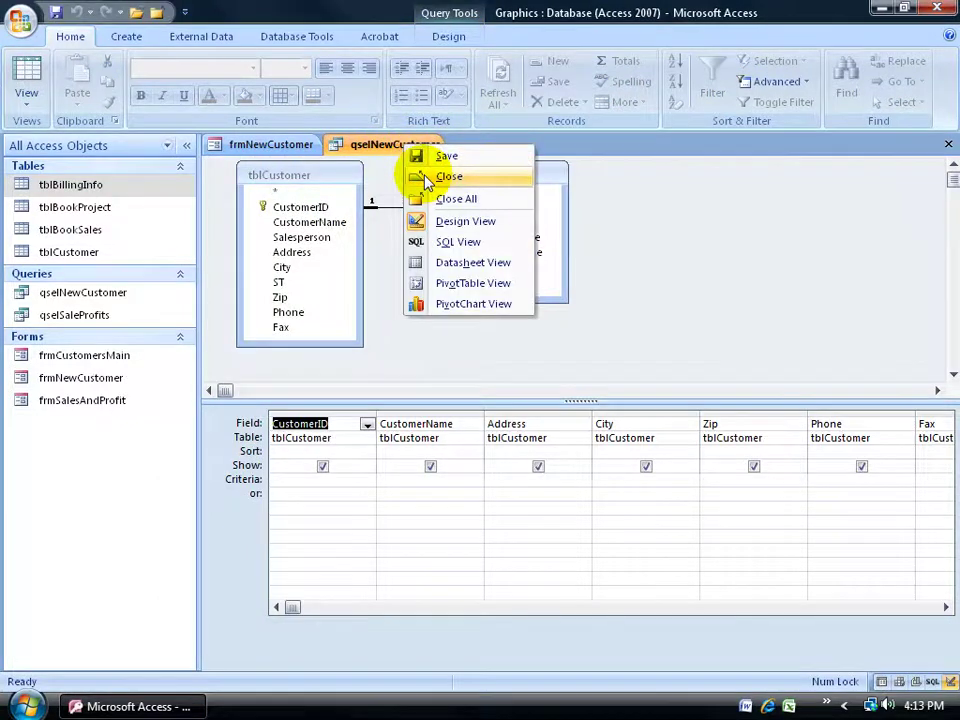
click(410, 176)
click(422, 397)
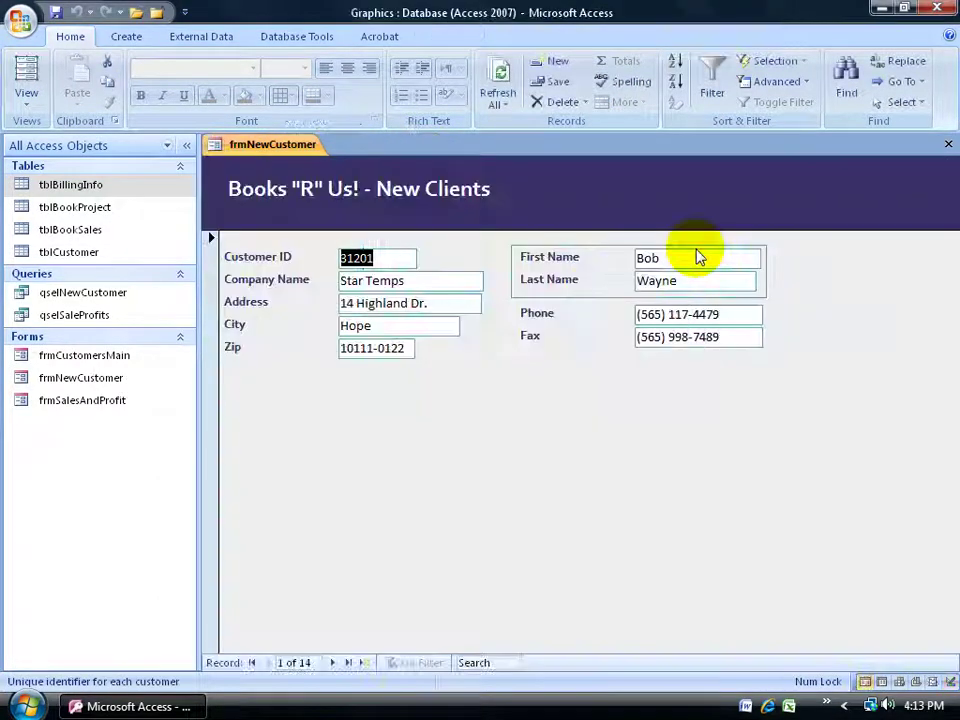
Switch frmNewCustomer to Design view and place an option group in the Detail section below the Fax field
right_click(452, 254)
click(470, 298)
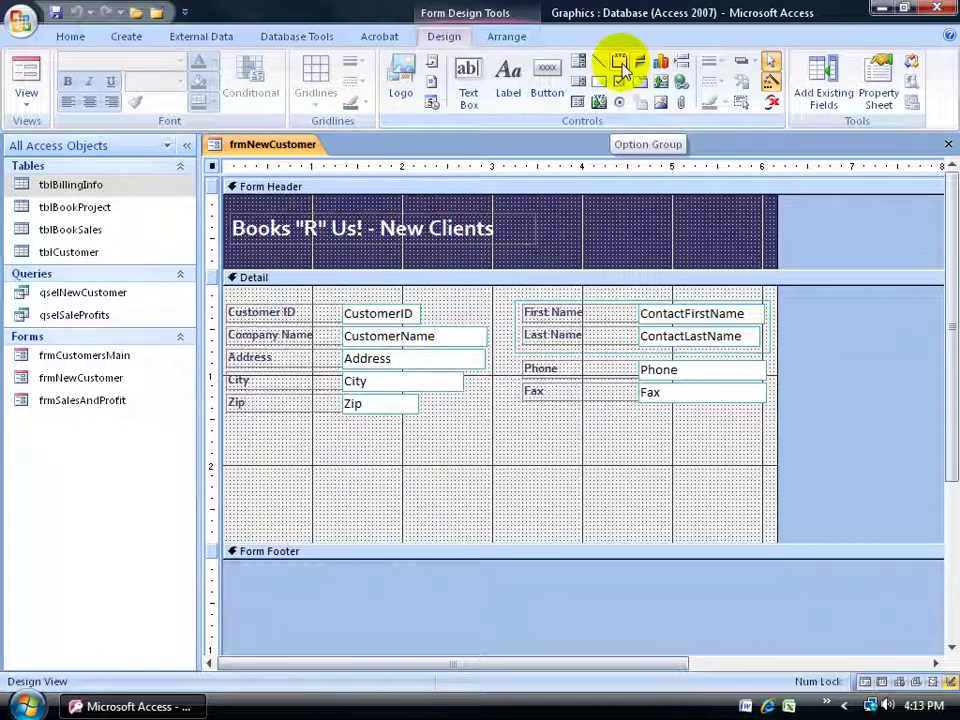
click(621, 63)
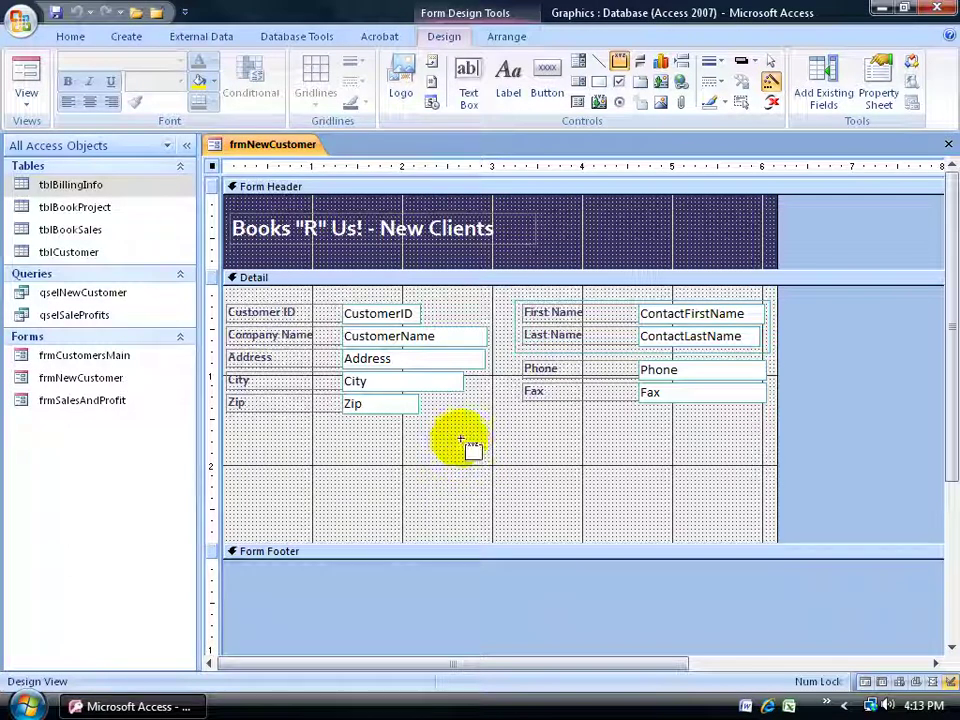
click(520, 422)
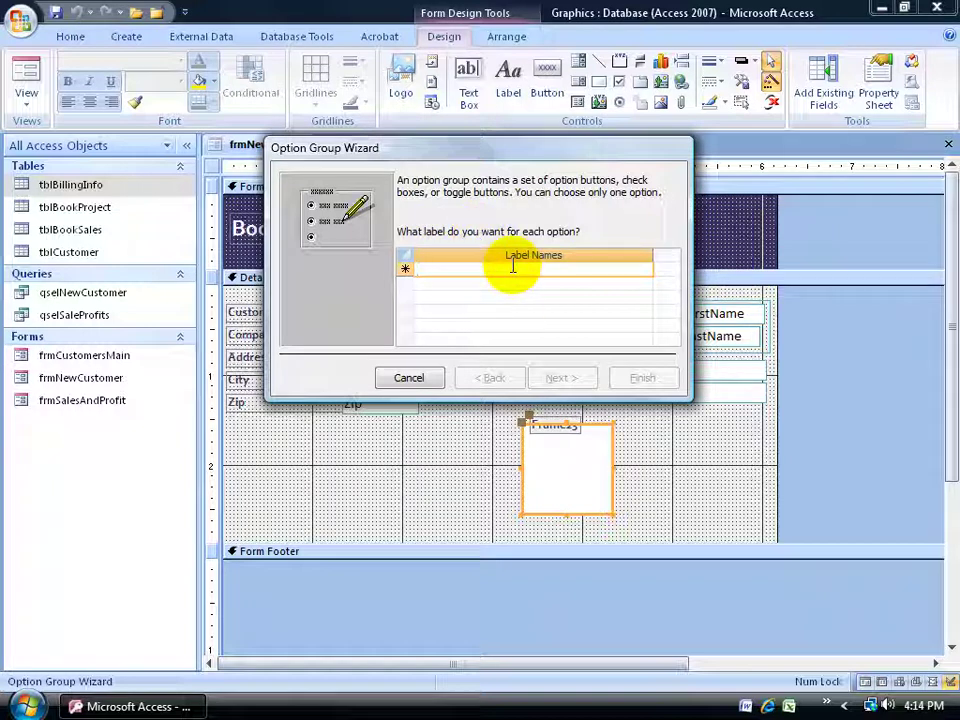
Label the group's options Cash, C.O.D., Company Charge and Credit Card
text(Cash)
key(Tab)
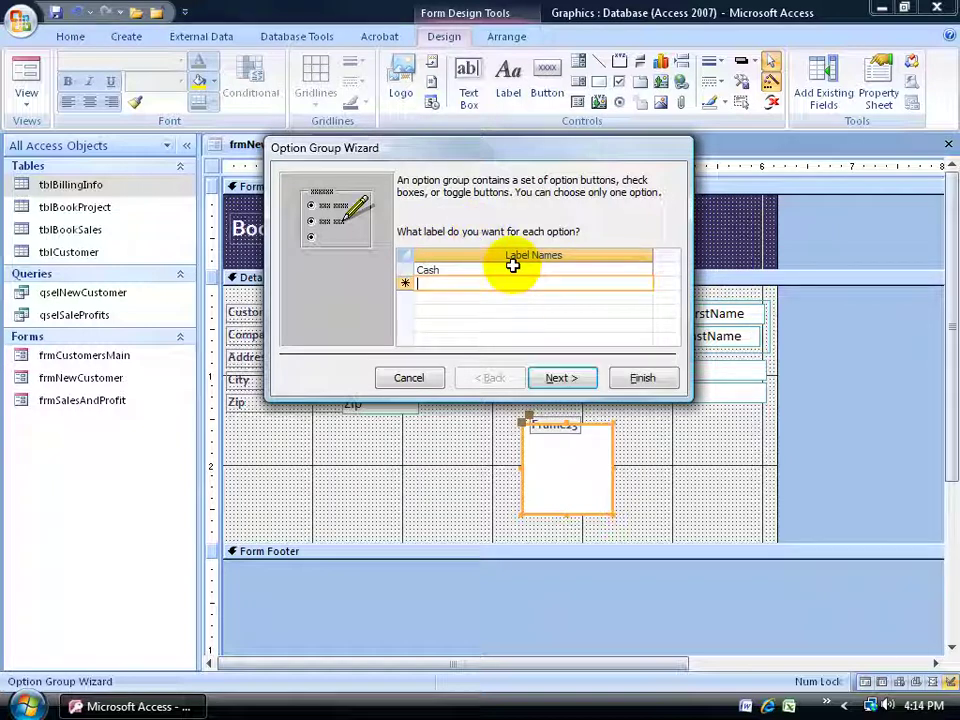
text(C.O.D)
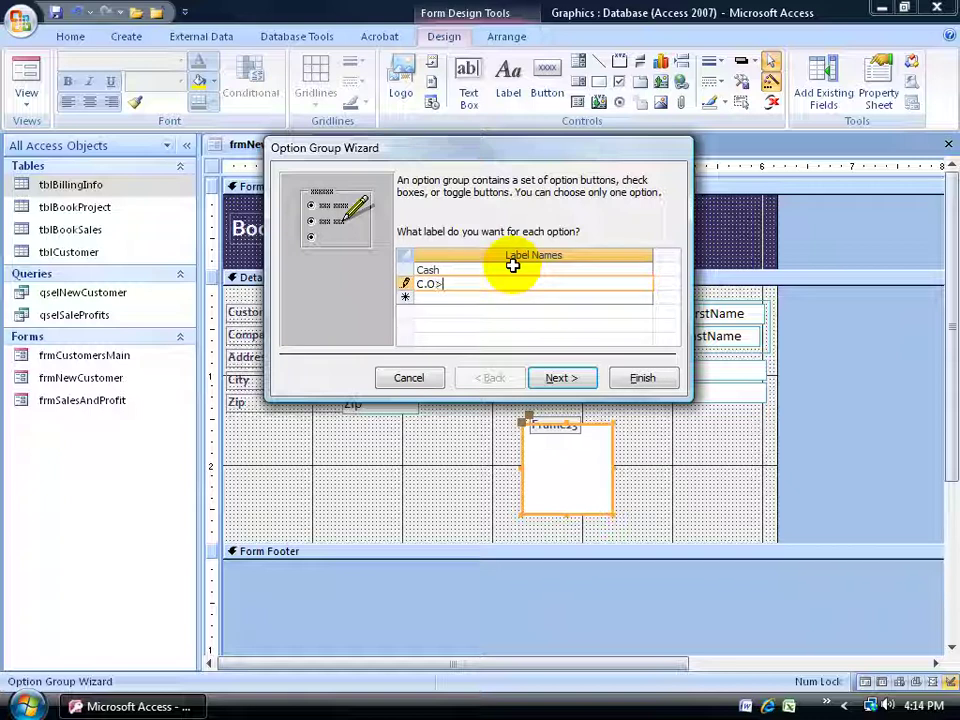
text(.D)
key(Tab)
text(Company Charge)
key(Tab)
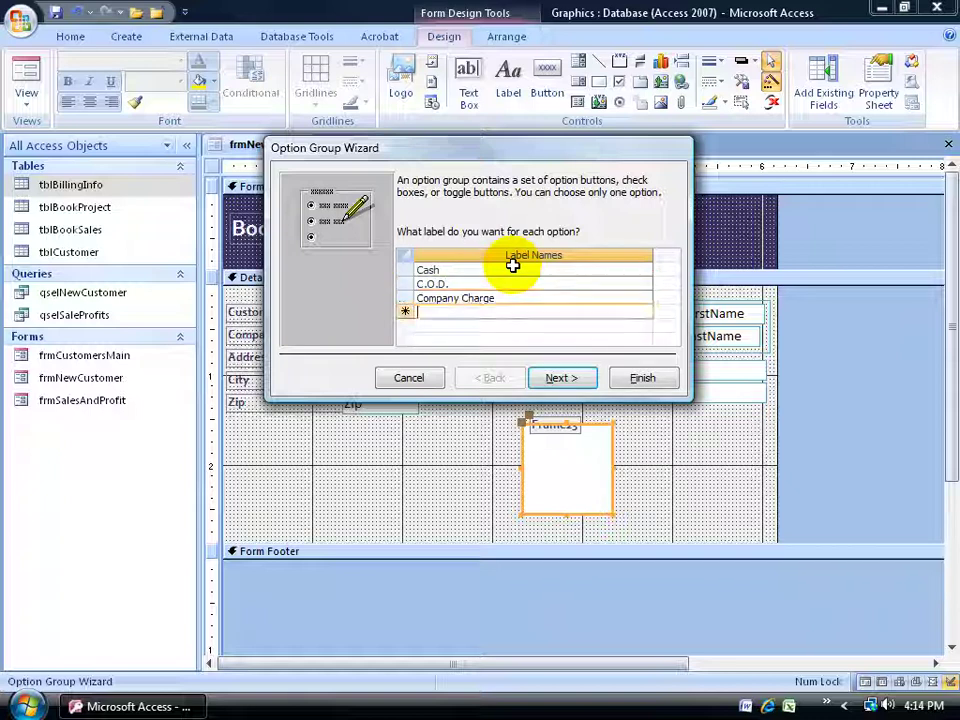
text(Credit Card)
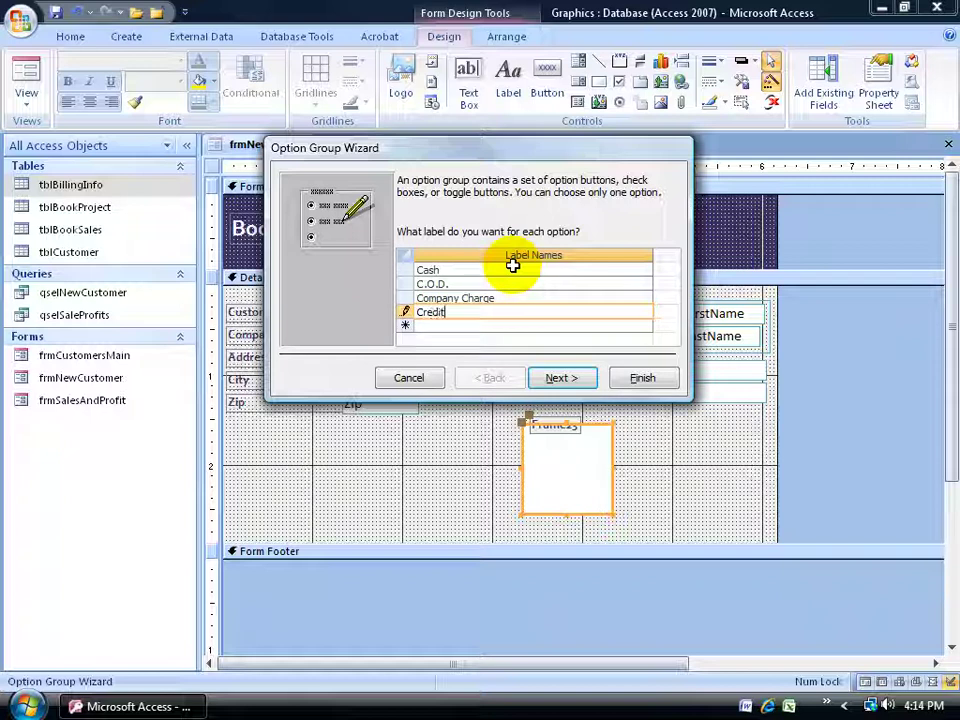
key(Tab)
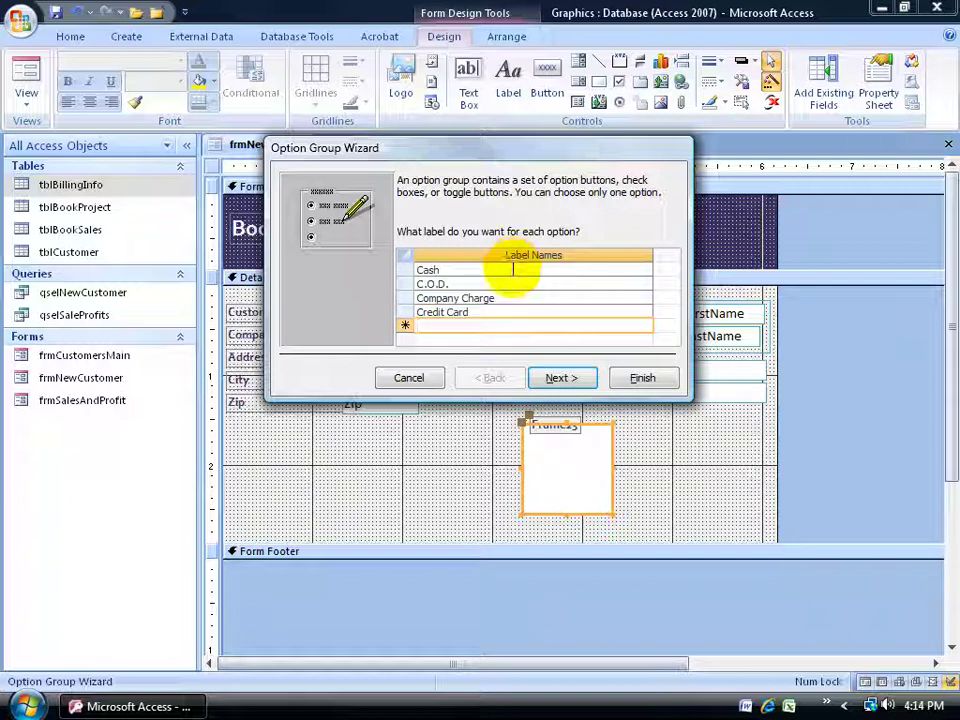
click(558, 378)
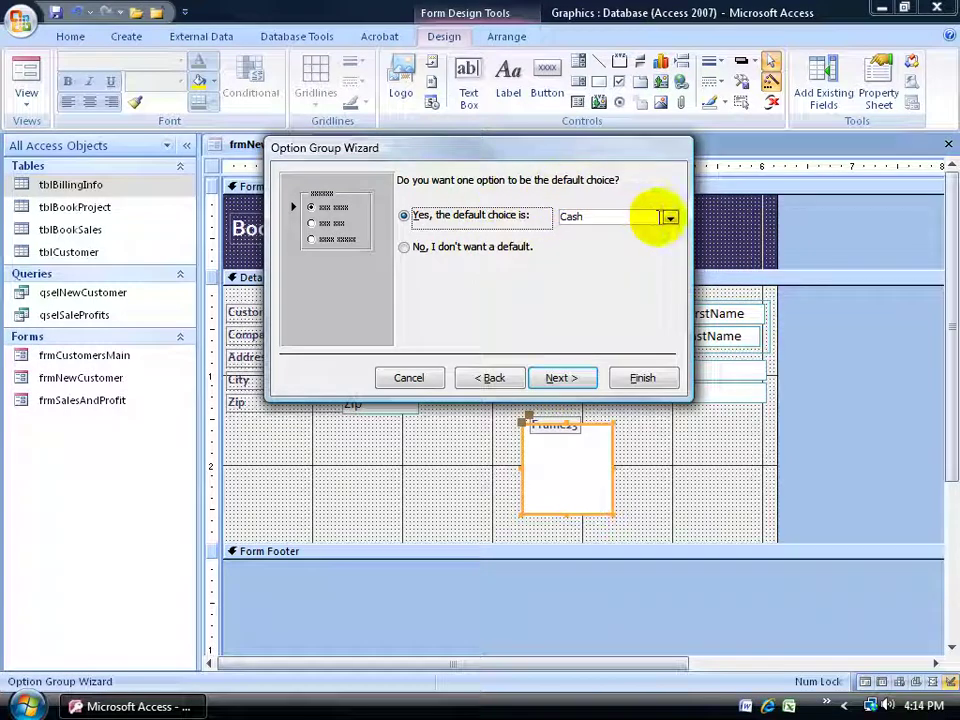
Make Credit Card the default choice and accept values 1 to 4 for the four options
click(670, 217)
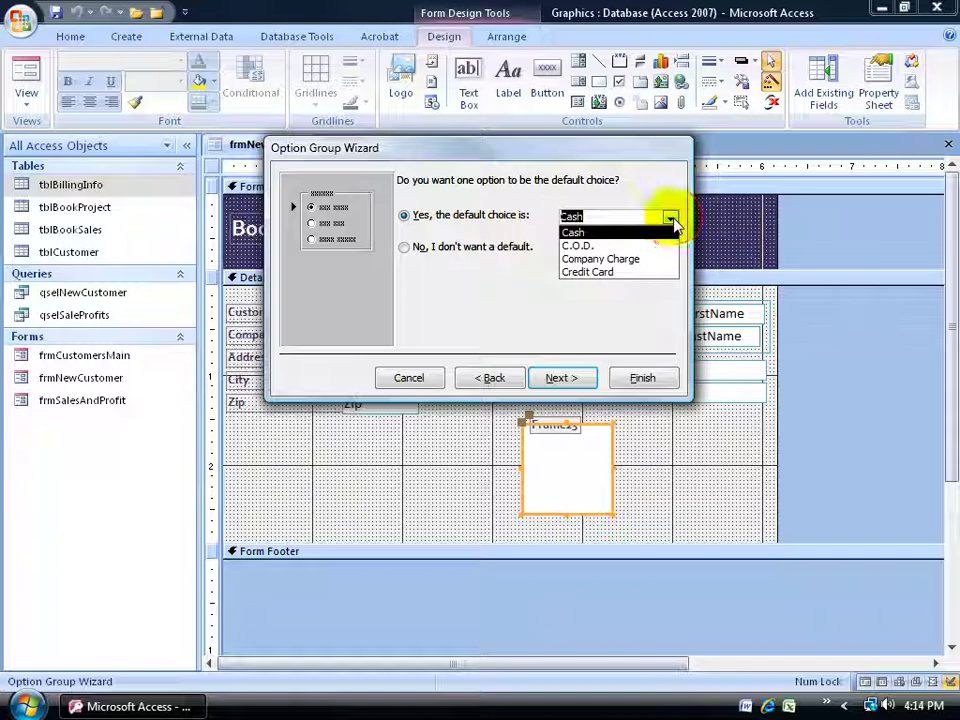
click(652, 272)
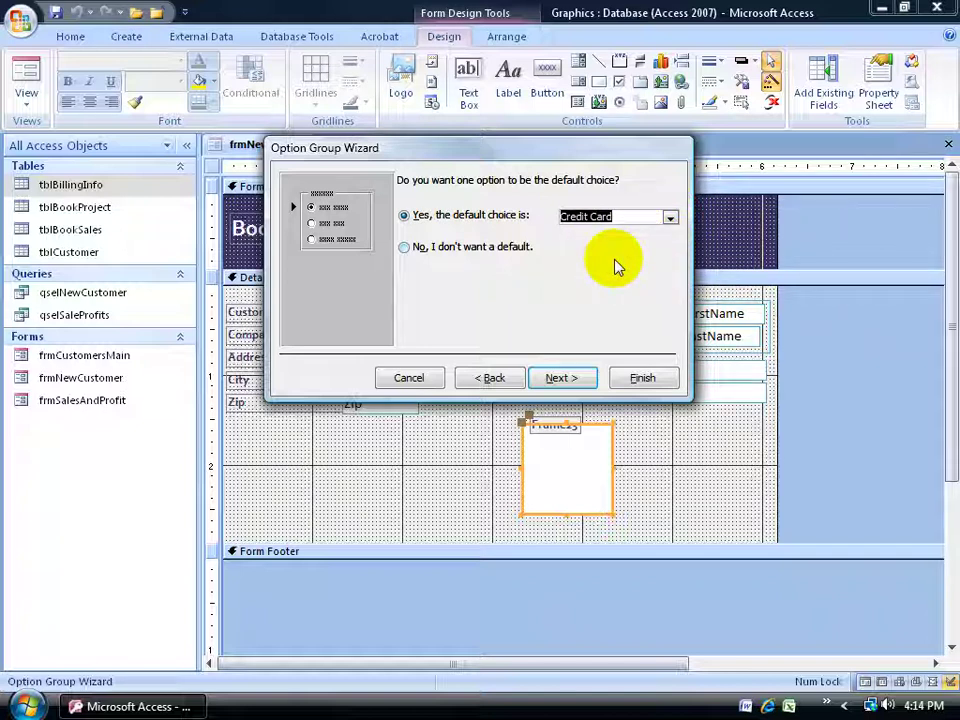
click(580, 377)
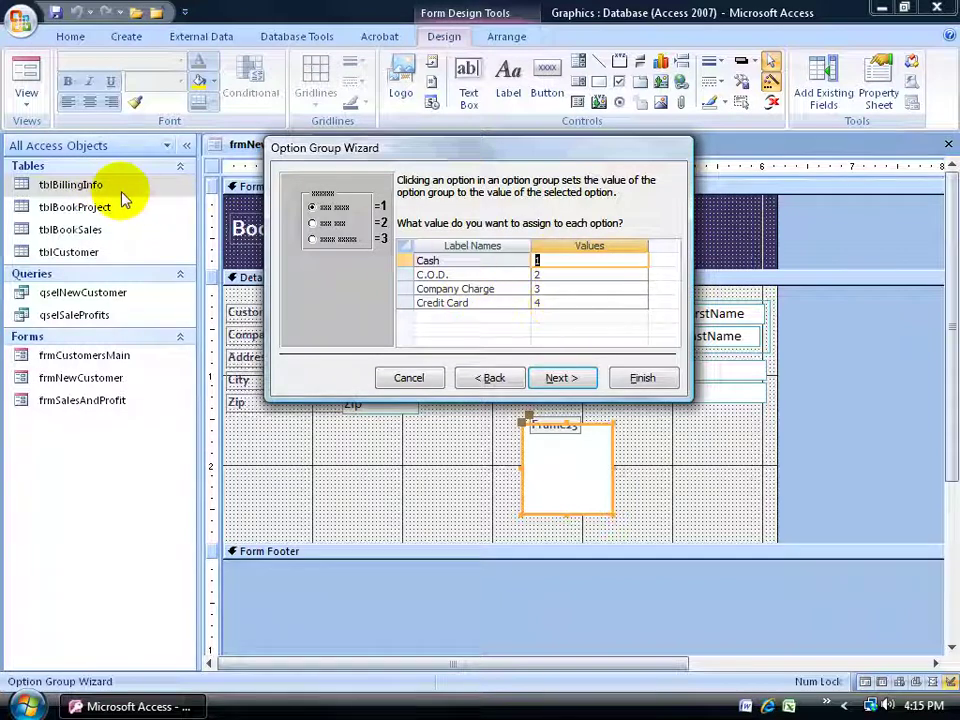
click(558, 378)
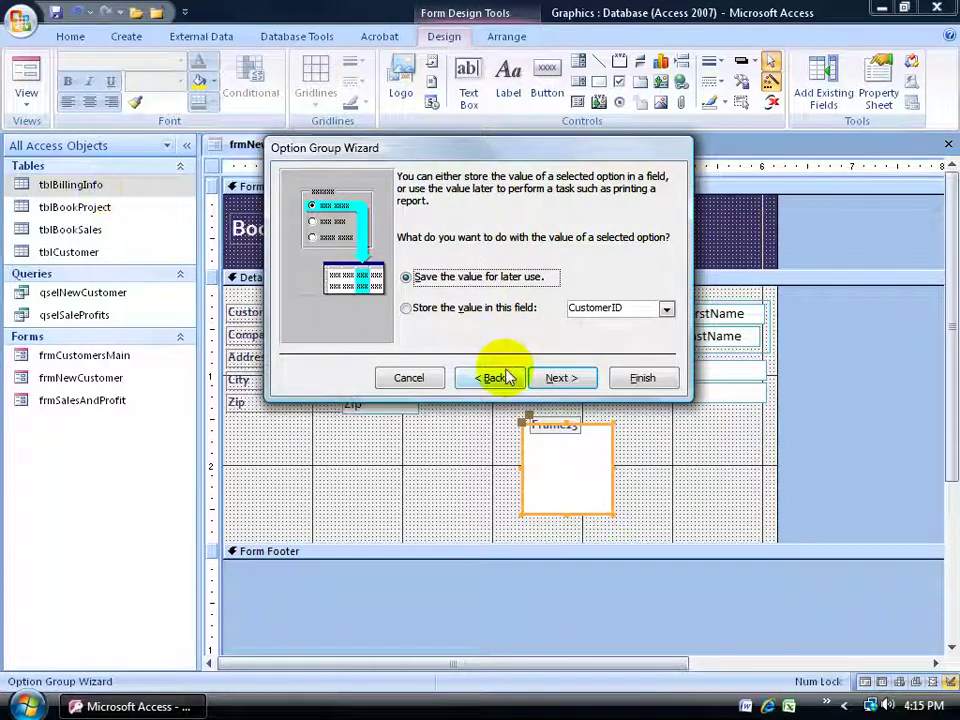
Store the selected option's value in the Payment field
click(406, 308)
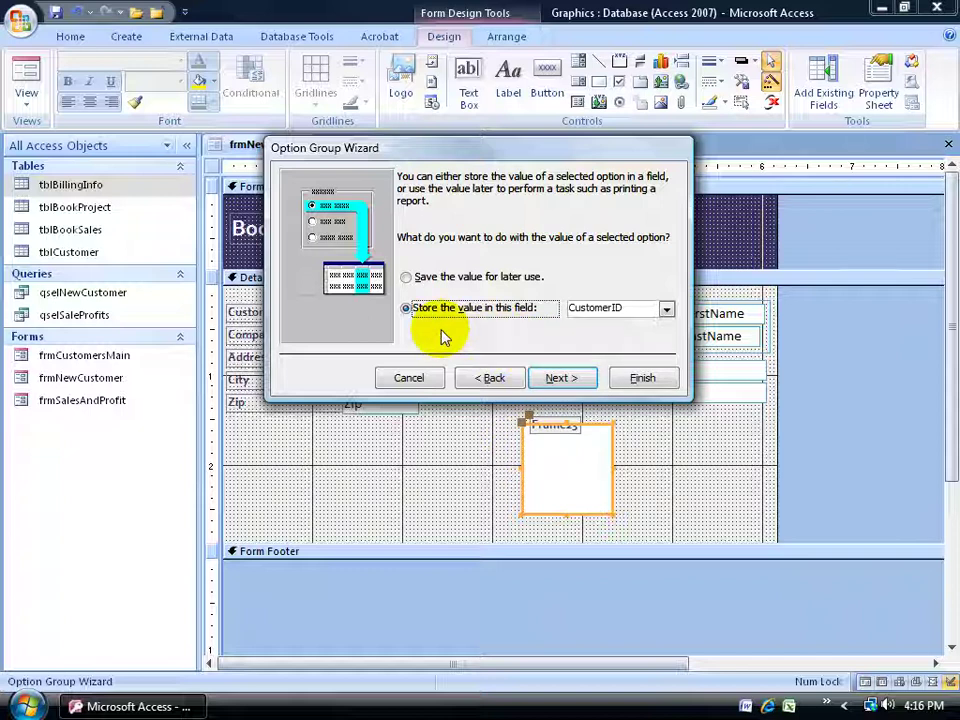
click(666, 309)
click(634, 483)
click(560, 378)
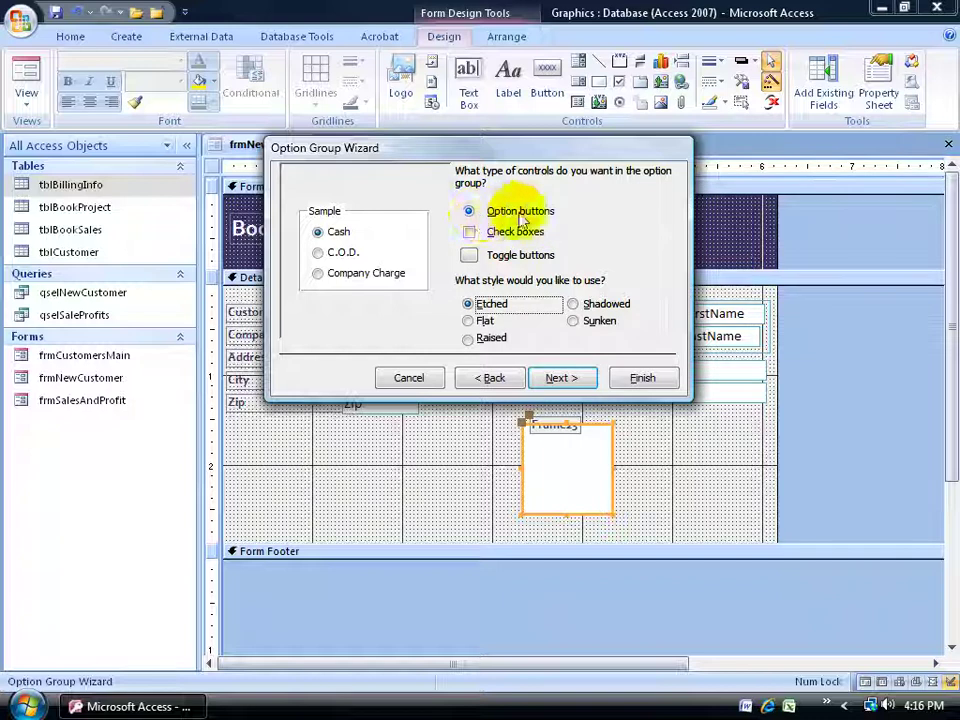
Preview the control types and frame styles, and choose option buttons with the Shadowed style
click(476, 233)
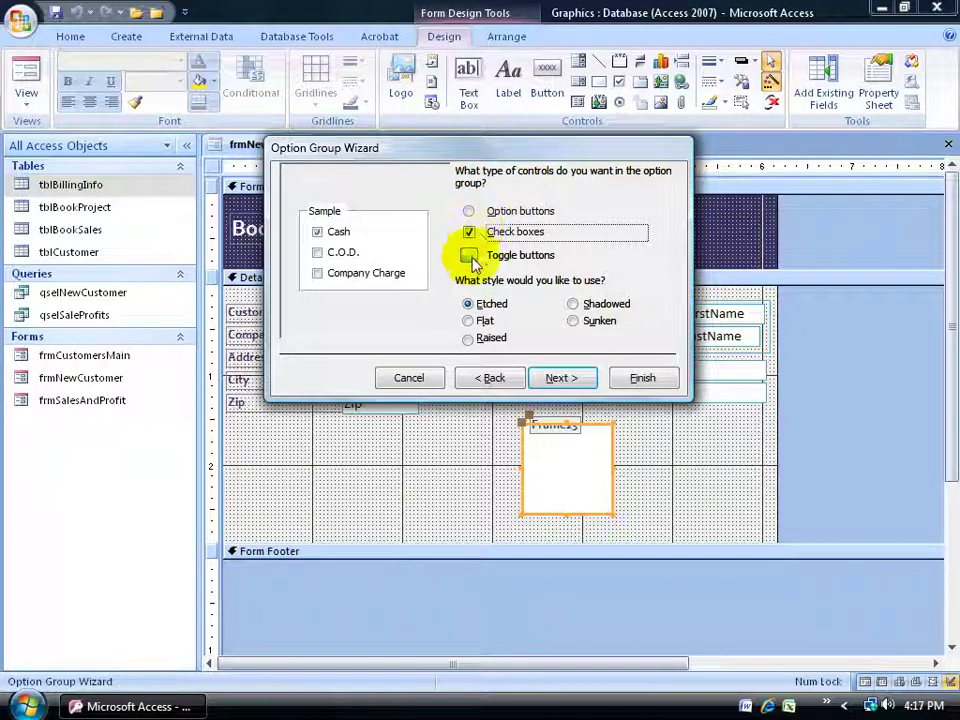
click(468, 255)
click(468, 211)
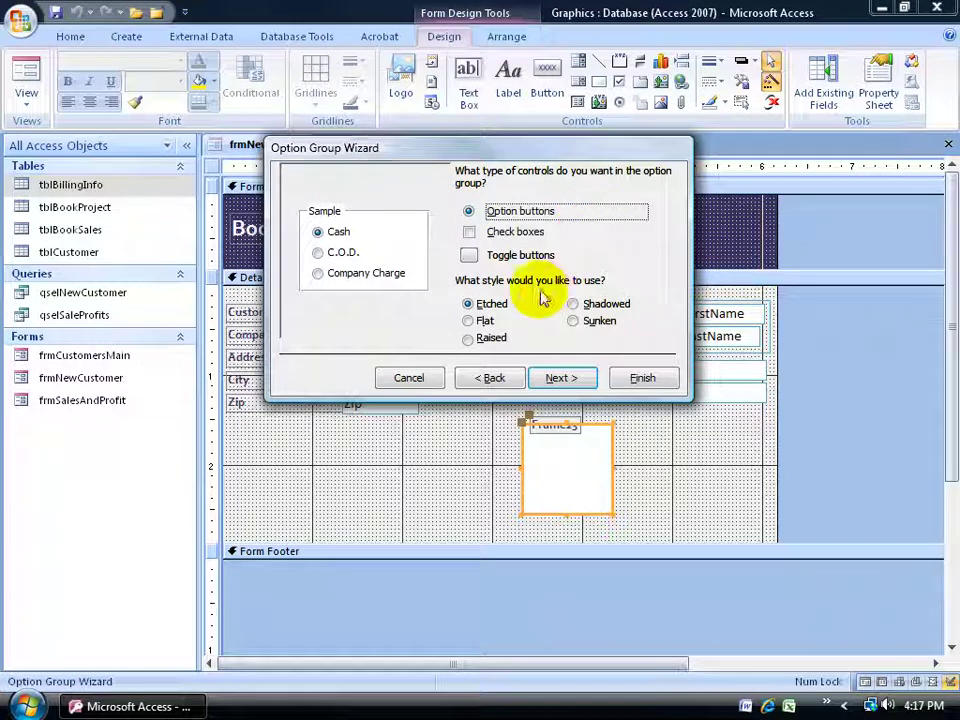
click(575, 321)
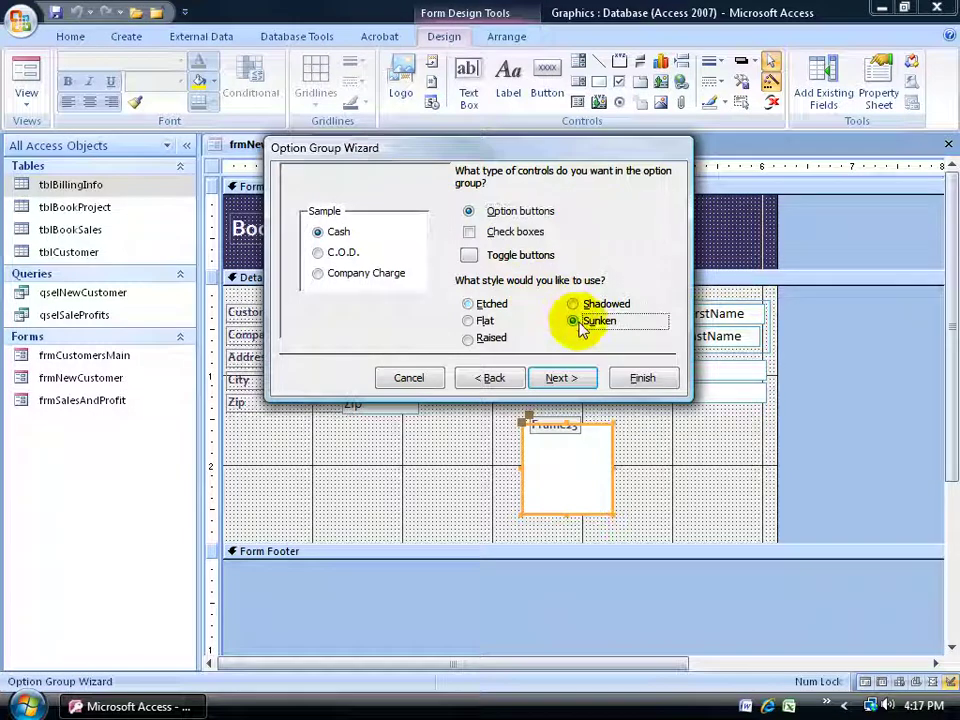
click(574, 306)
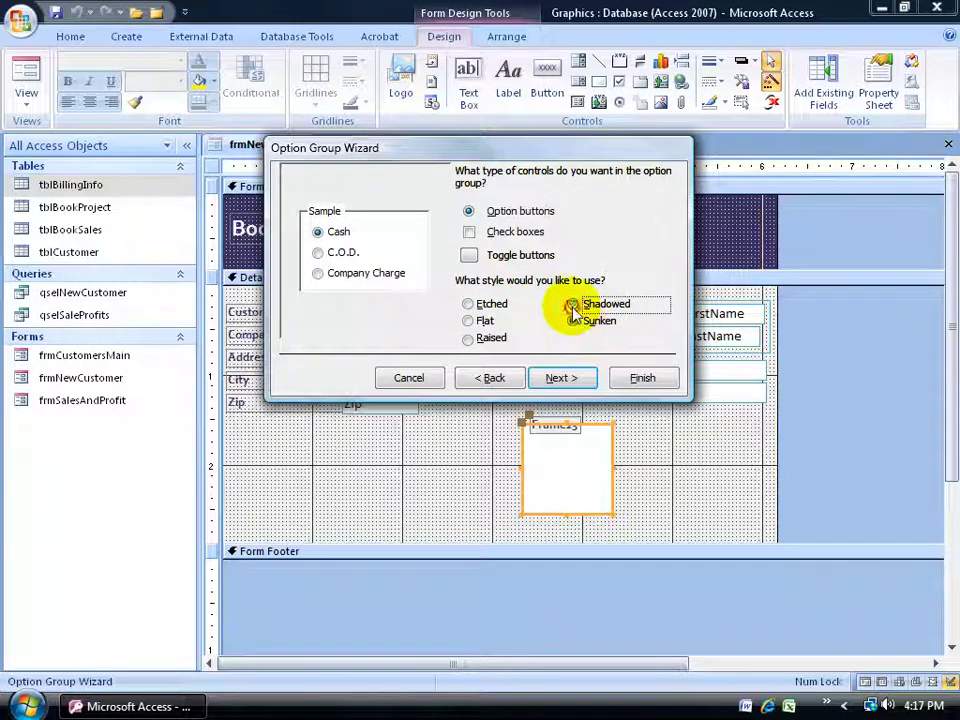
click(572, 376)
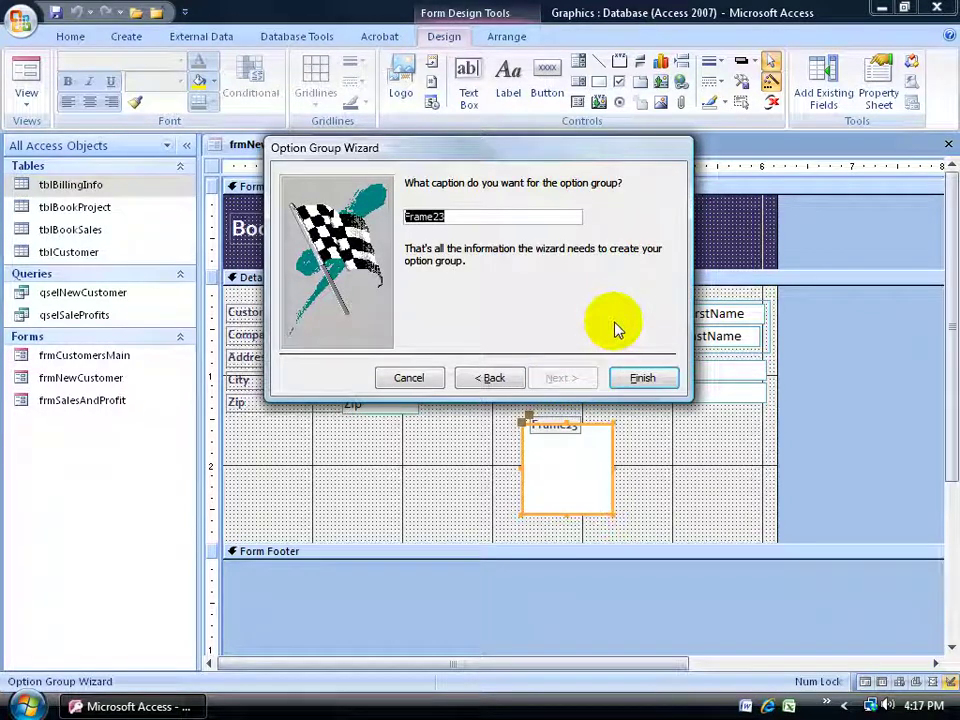
Caption the option group PaymentMethod, finish the wizard and show the form in Form view
text(PaymentMethod)
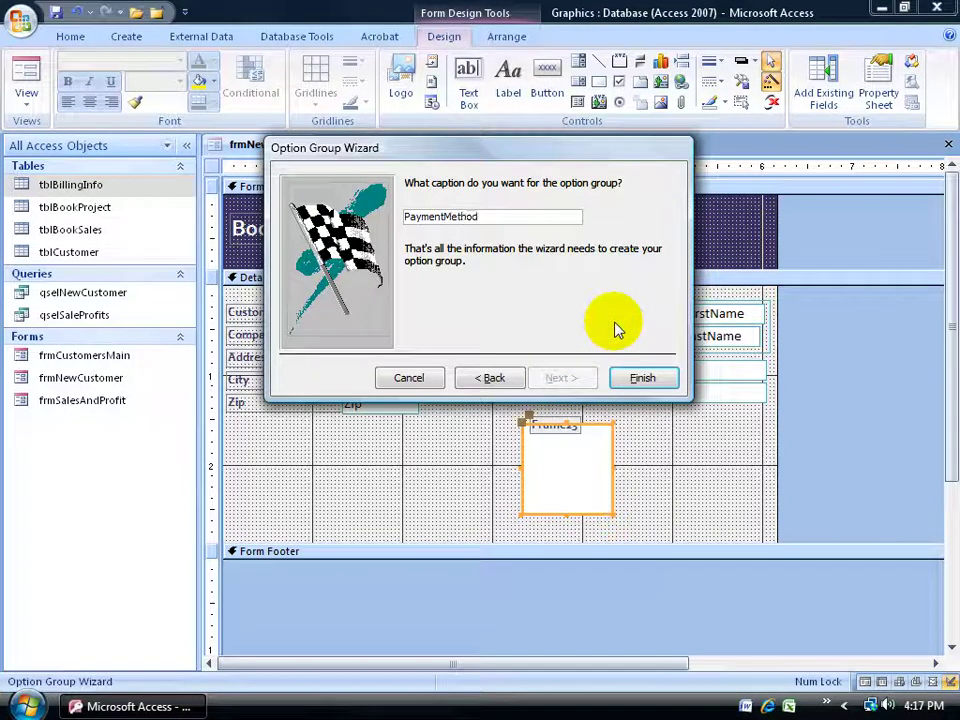
key(Return)
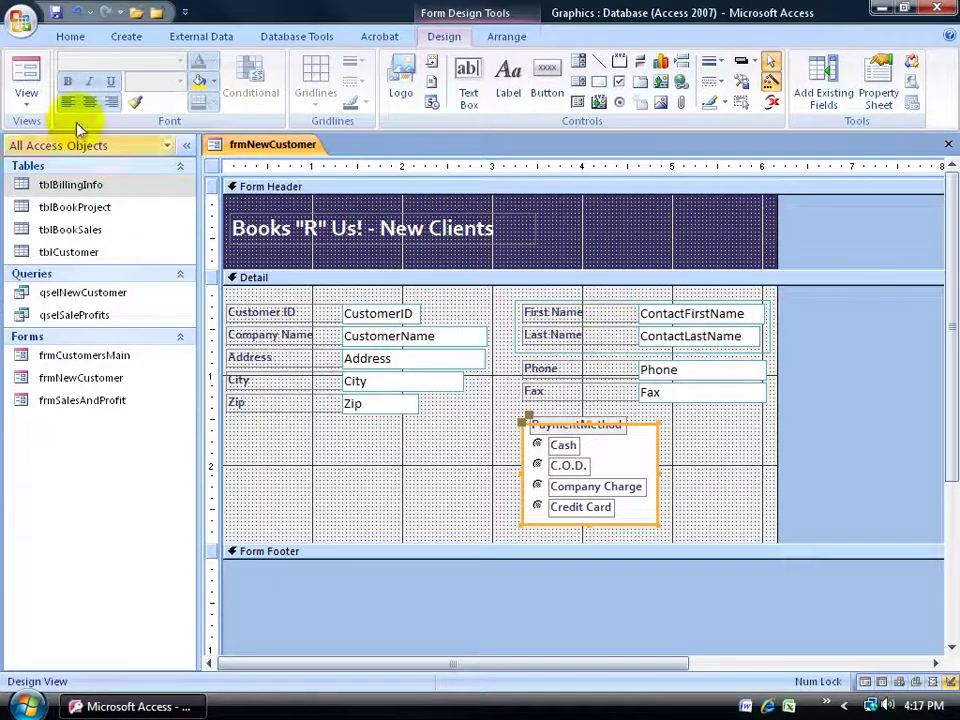
click(26, 85)
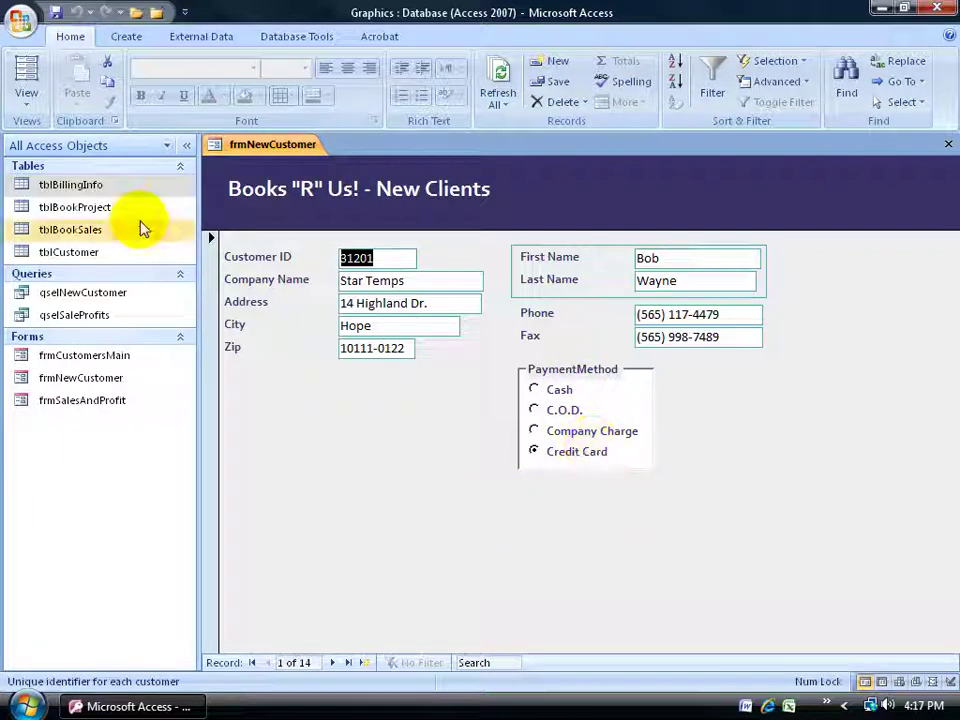
Compare the Payment values in tblBillingInfo with the PaymentMethod selection on the first four records of frmNewCustomer
double_click(70, 186)
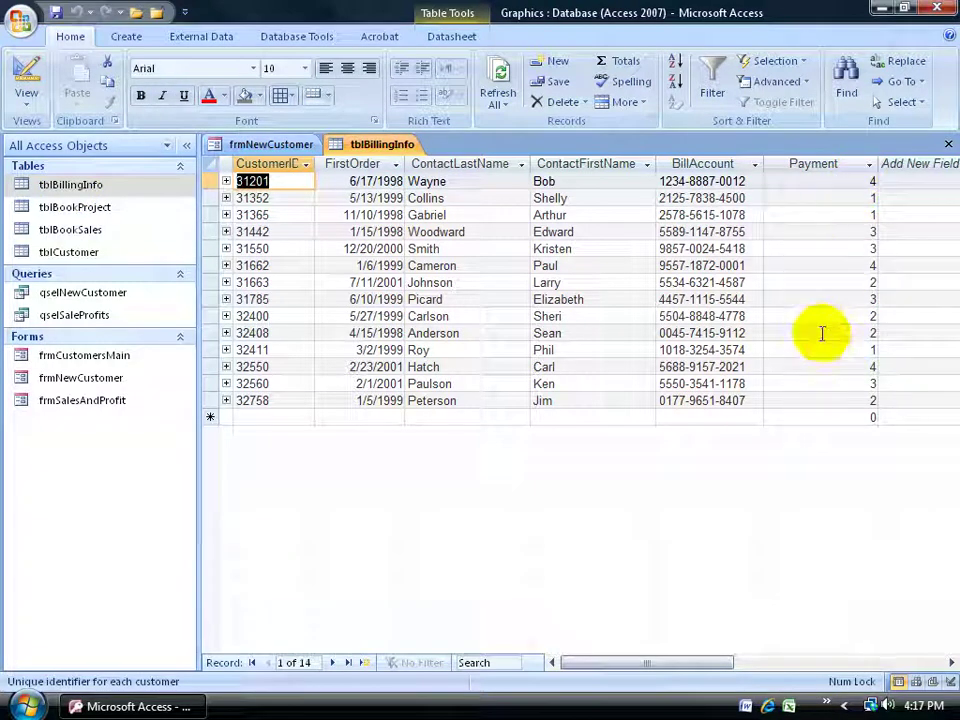
click(278, 145)
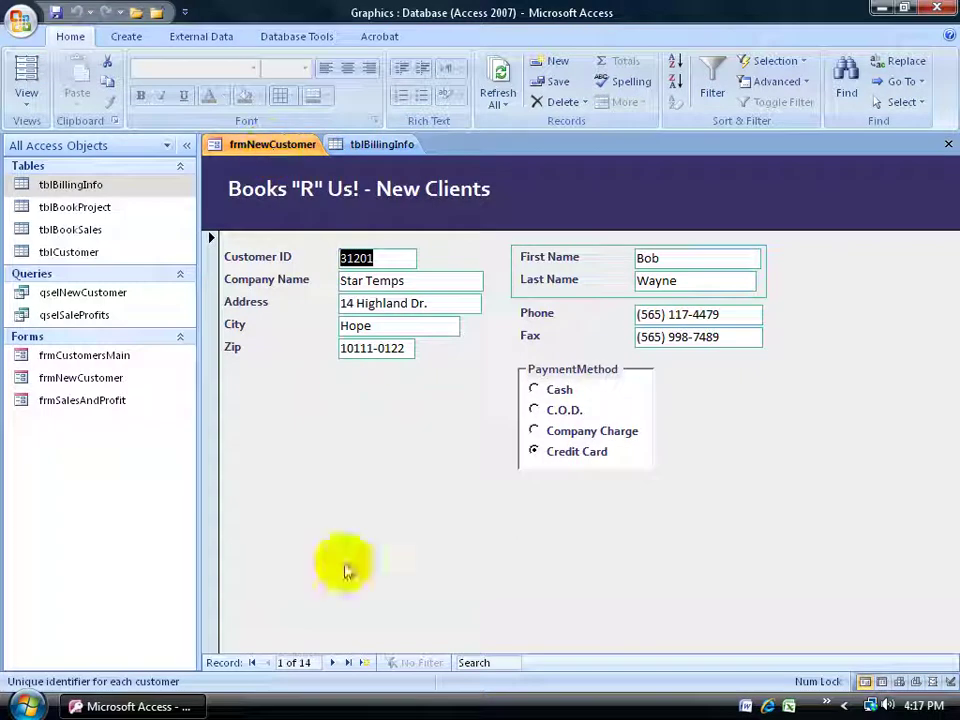
click(332, 662)
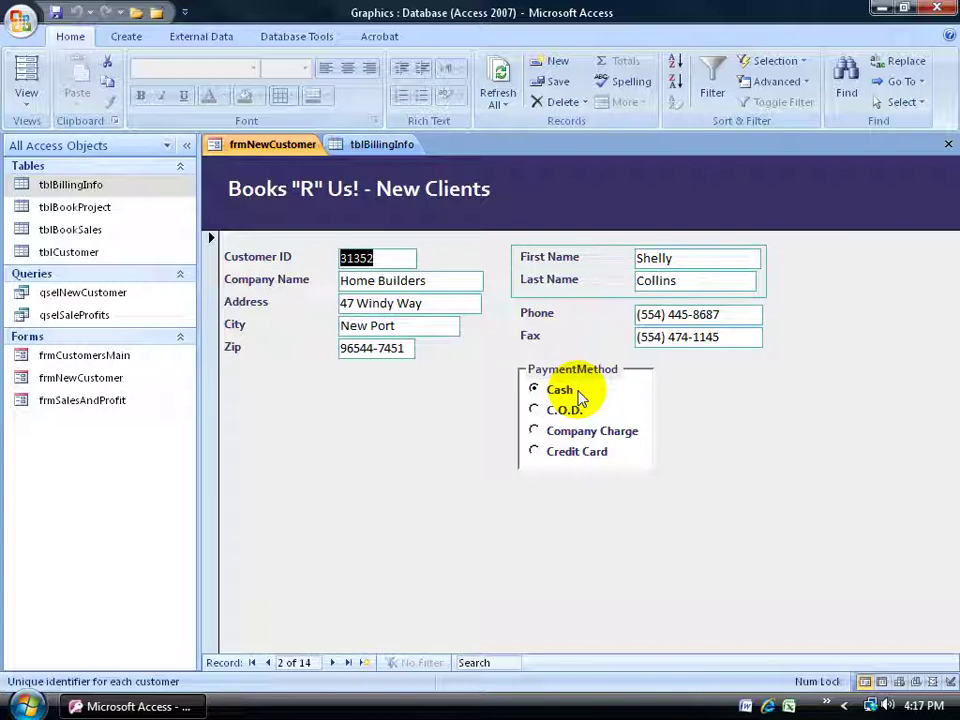
click(332, 662)
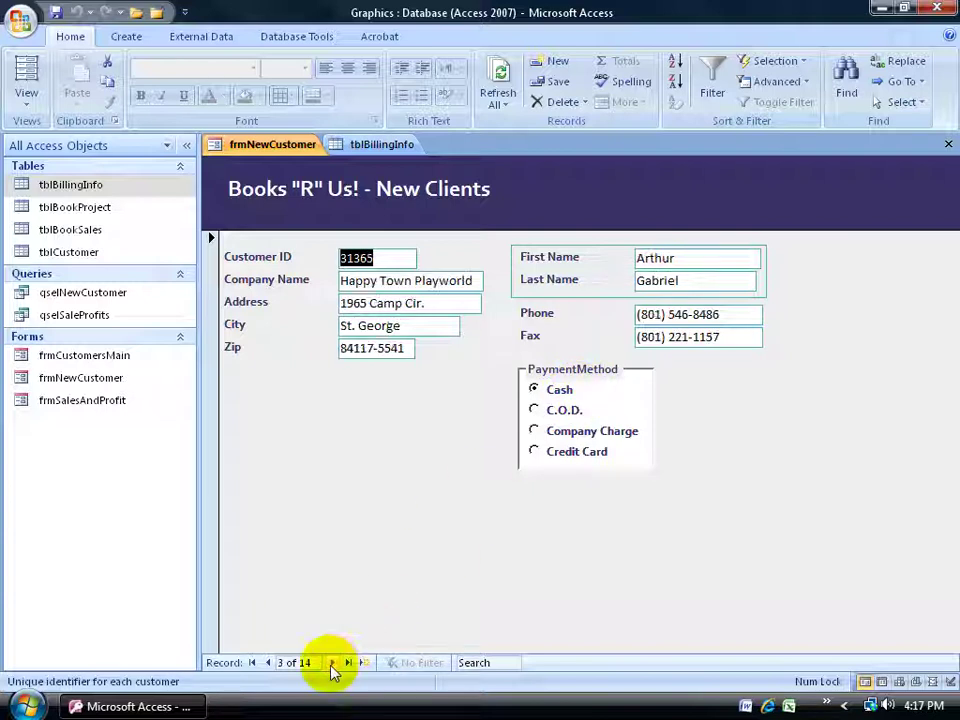
click(332, 662)
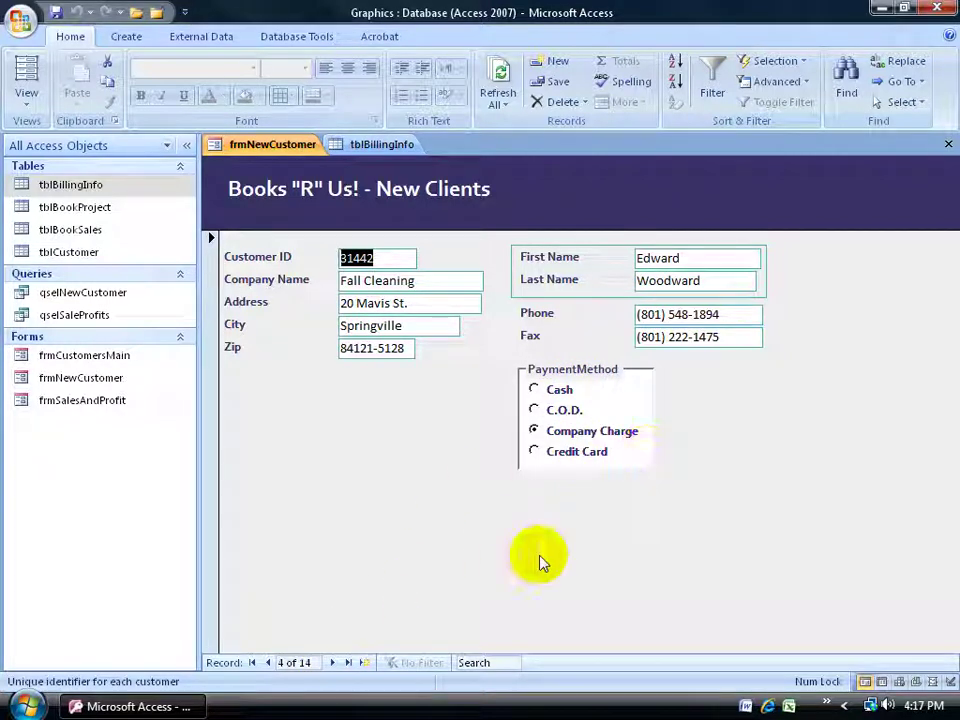
Start a new customer record and enter the customer ID, company name Cake Bakes, and the company's street address, city and zip code
click(365, 663)
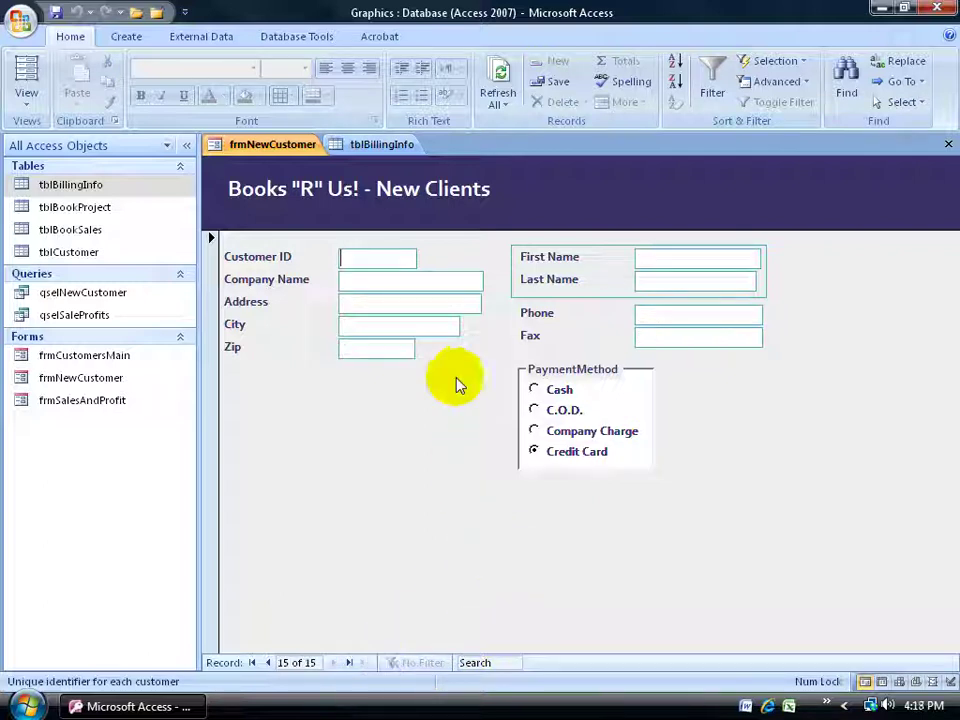
text(3256)
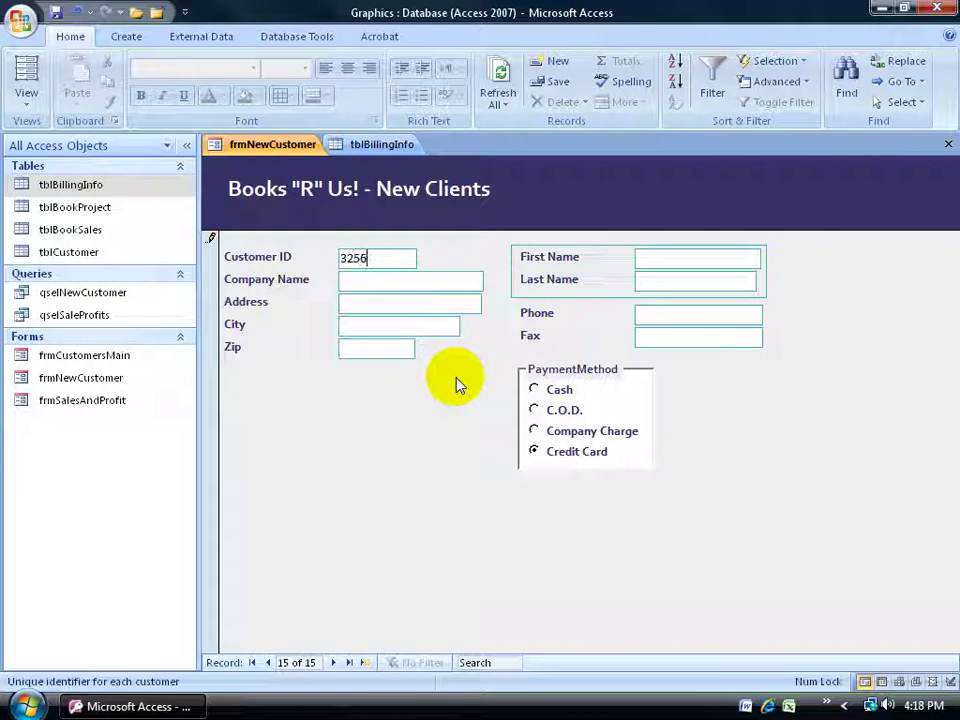
key(Tab)
text(Cake Bak)
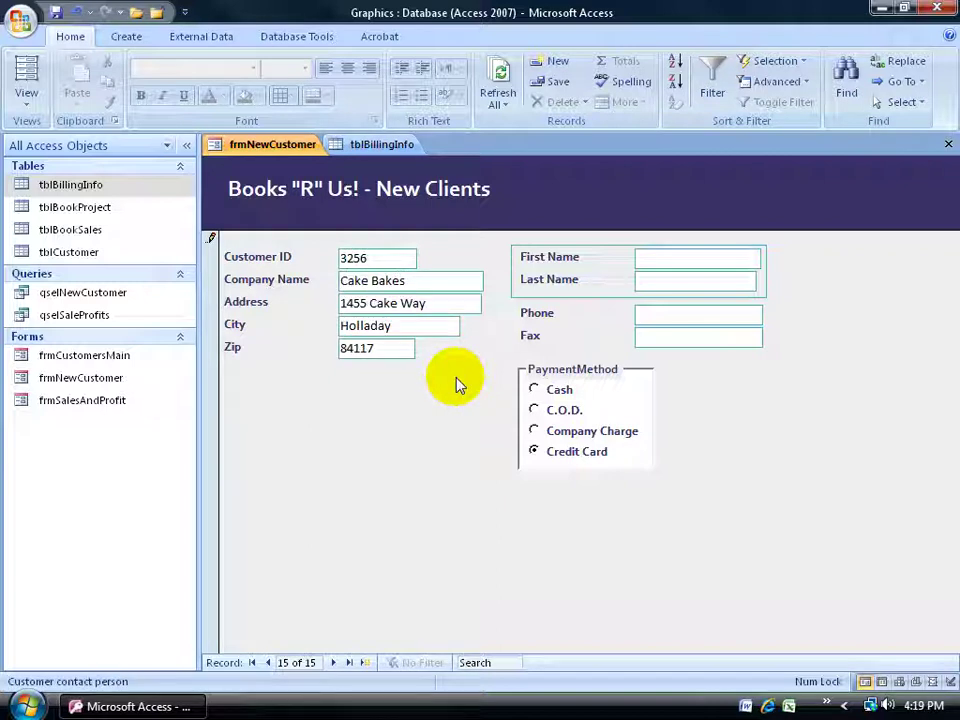
Fill in the contact's first name, last name and phone number, choose C.O.D. as the payment method and save the record
text(Don)
key(Tab)
text(Dew)
key(Tab)
text(555) 154-1)
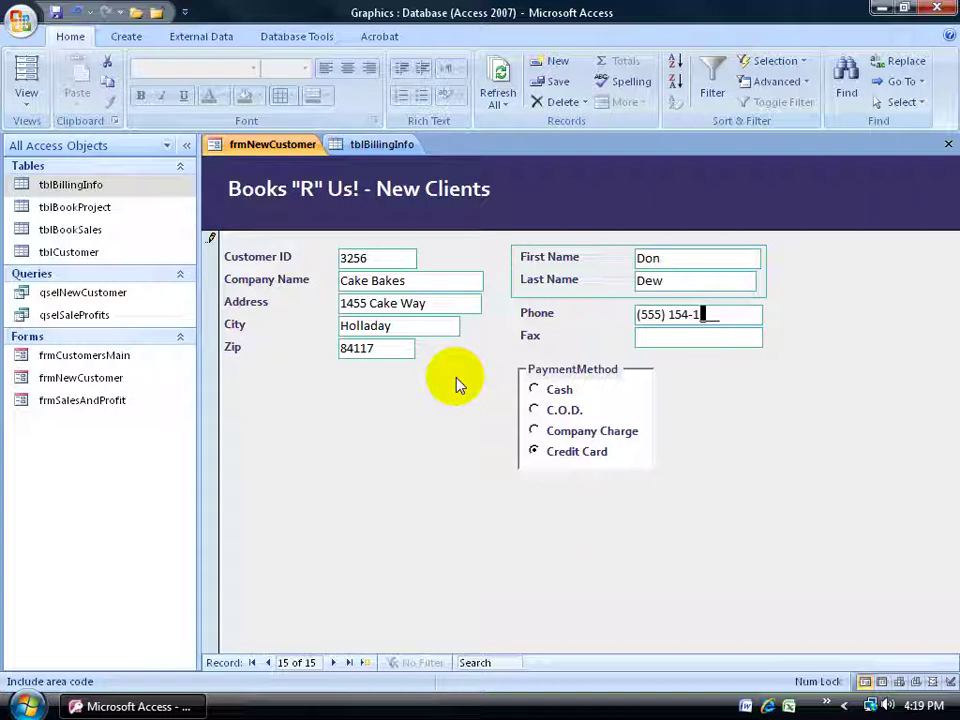
text(114)
key(Tab)
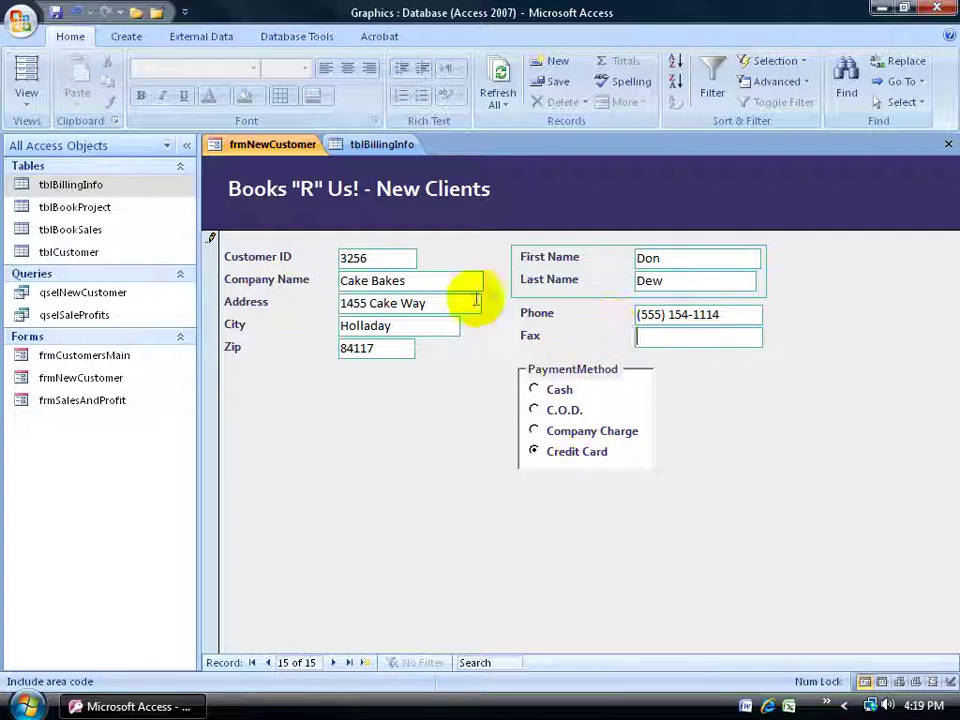
click(536, 410)
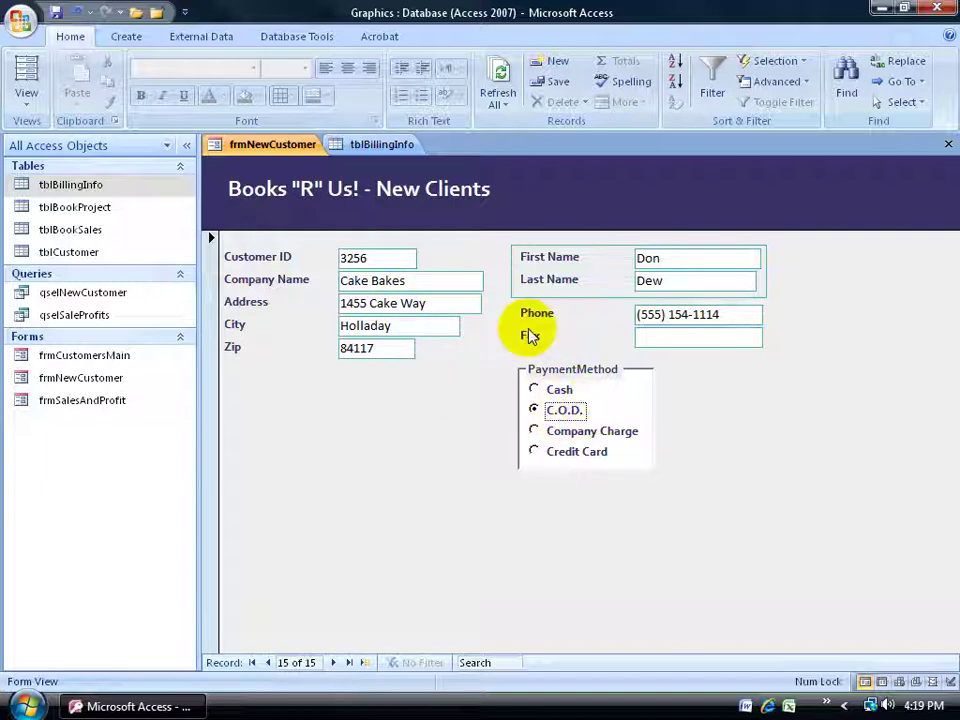
Refresh tblBillingInfo and compare the new customer's Payment value with the PaymentMethod selection on frmNewCustomer
click(380, 145)
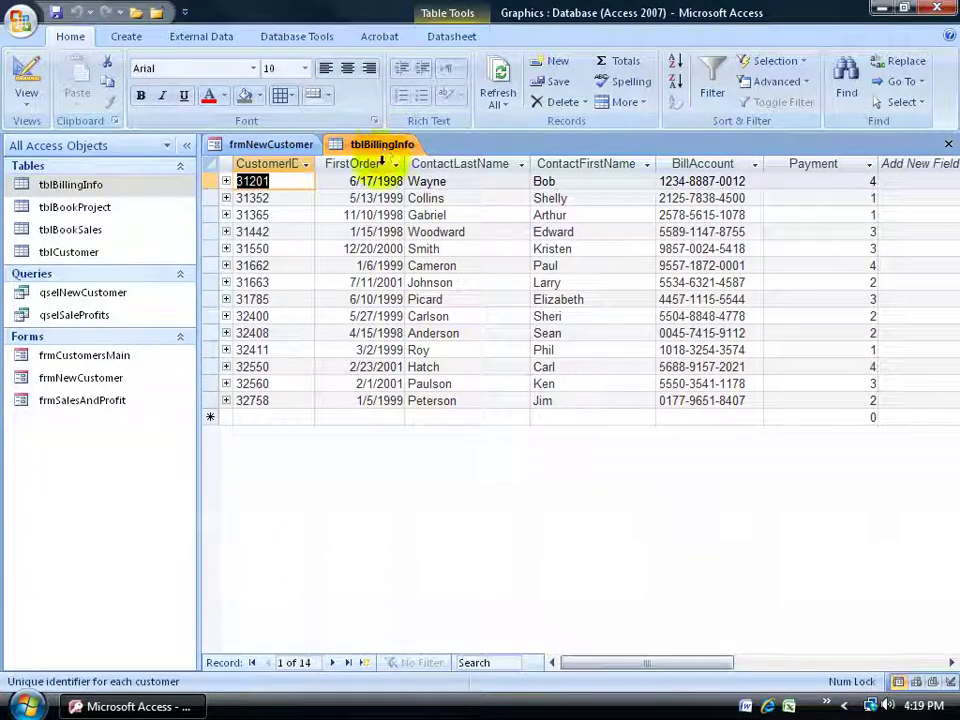
click(500, 80)
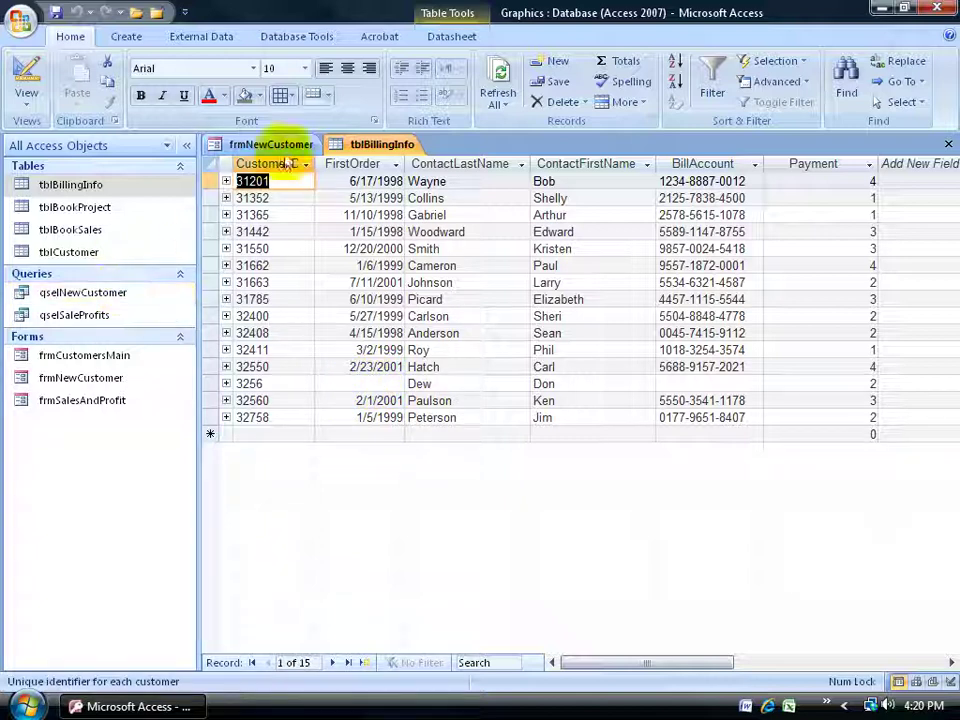
click(284, 146)
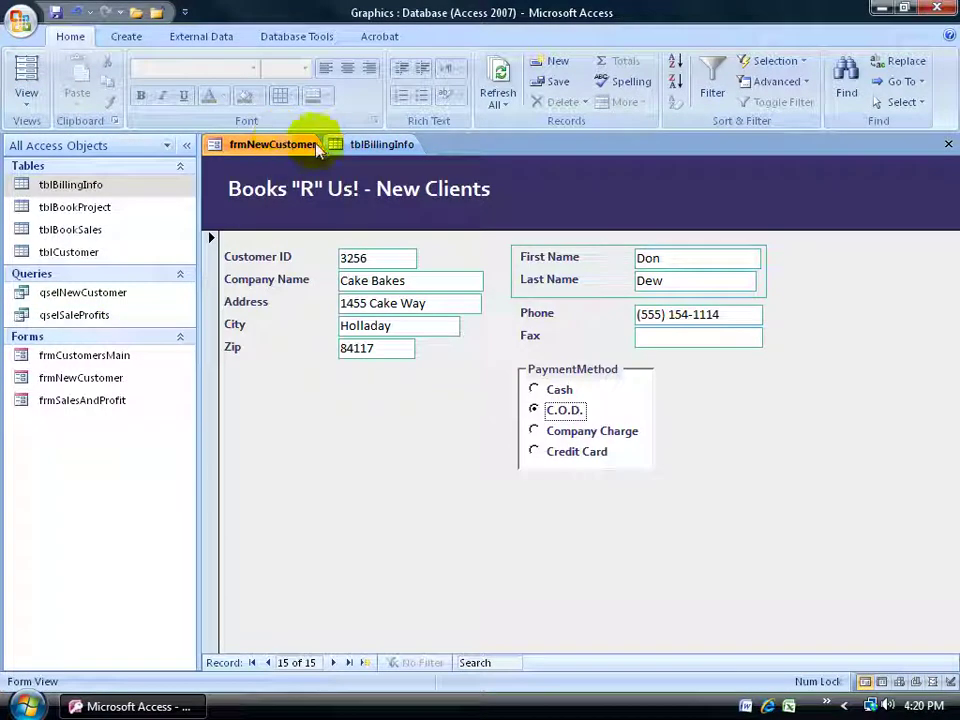
click(362, 145)
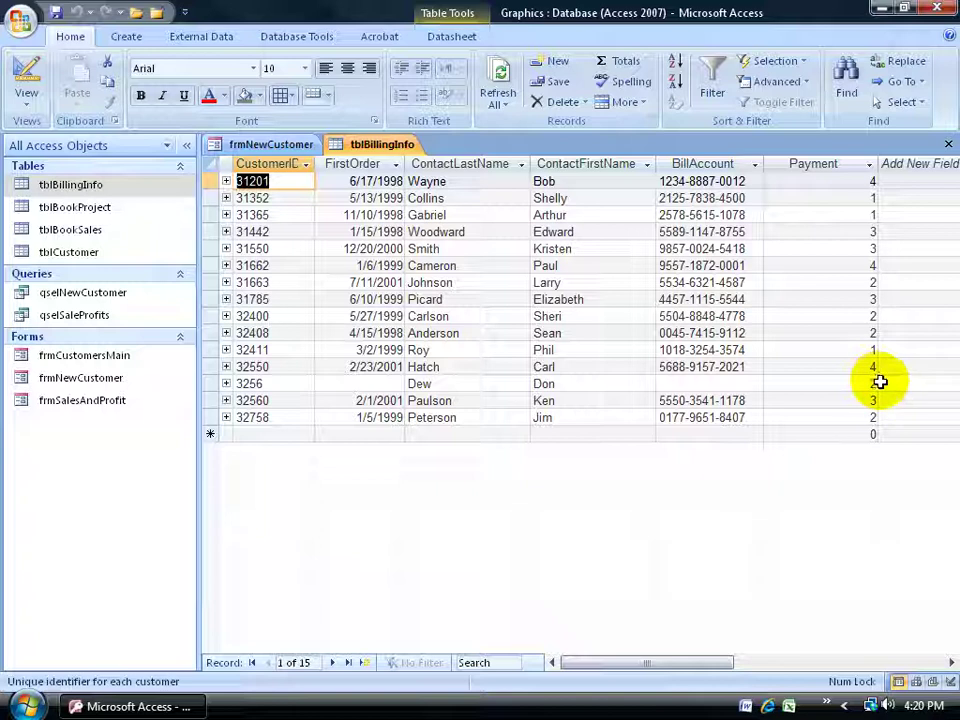
click(282, 144)
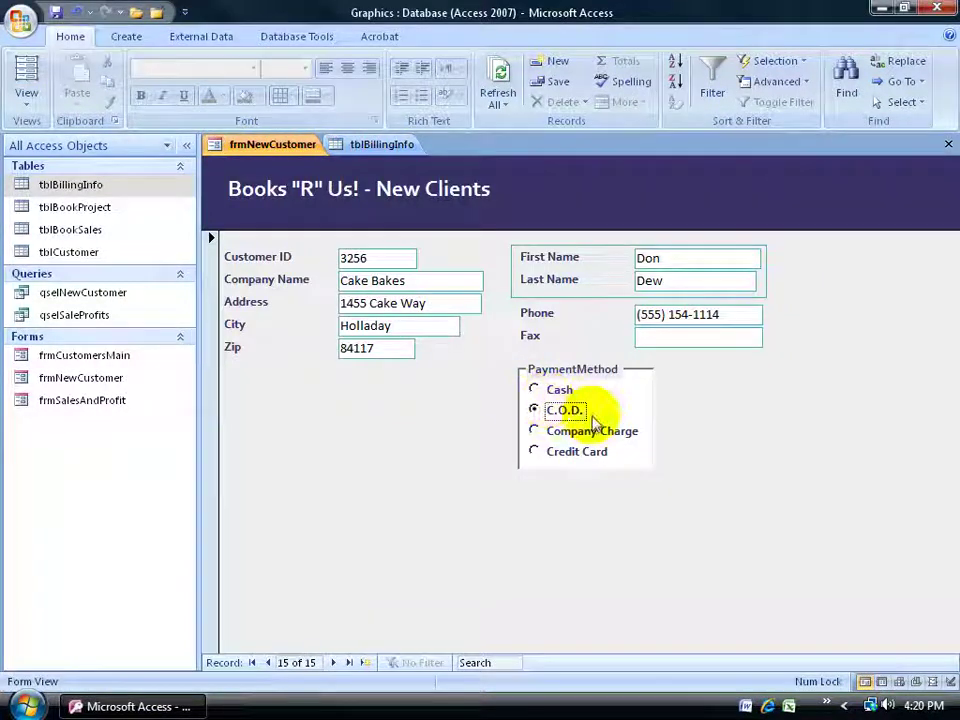